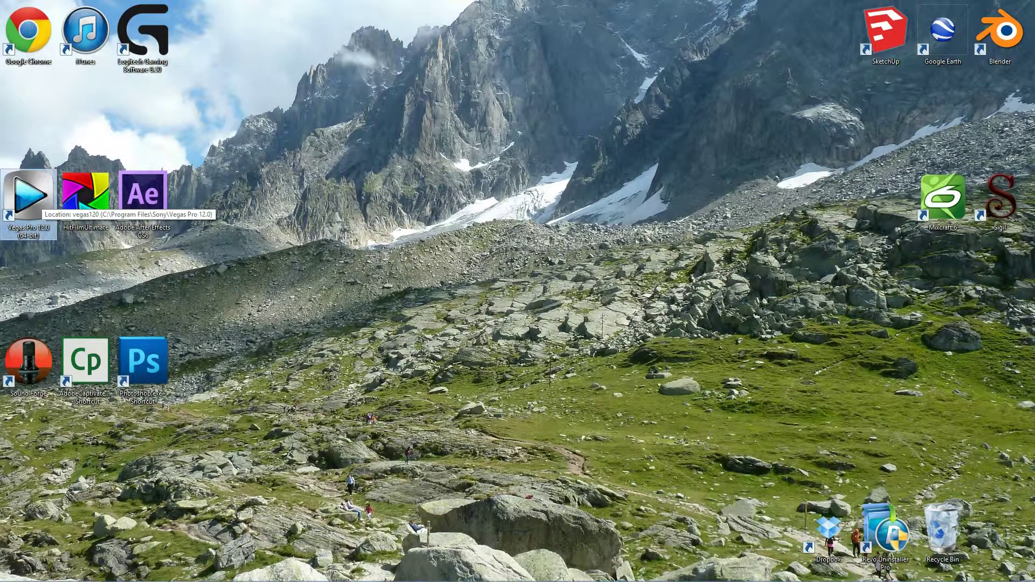
Step: Start Vegas Pro, add VID00003.MP4 while keeping project settings, and trim it under a minute
double_click(28, 200)
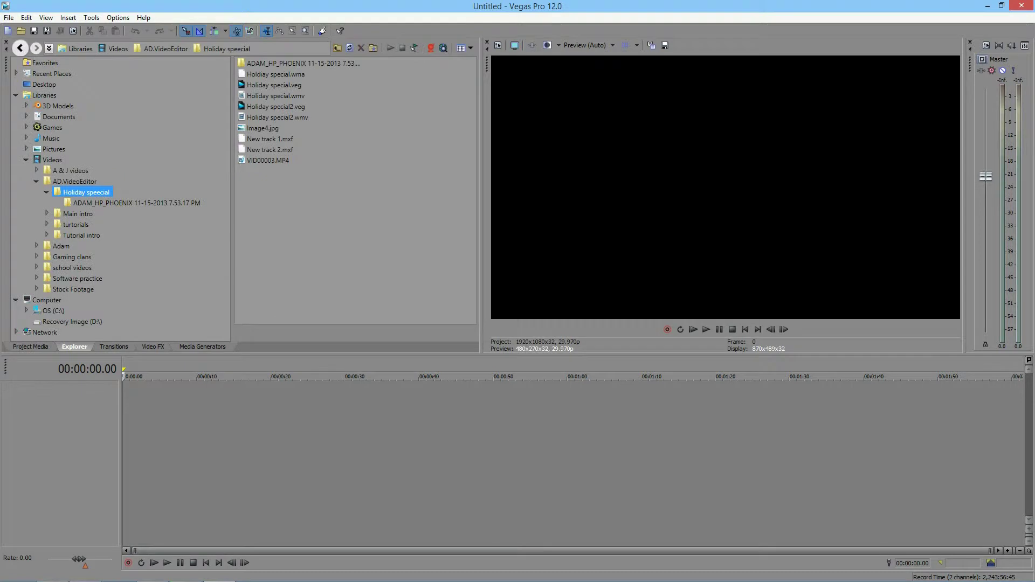
double_click(268, 161)
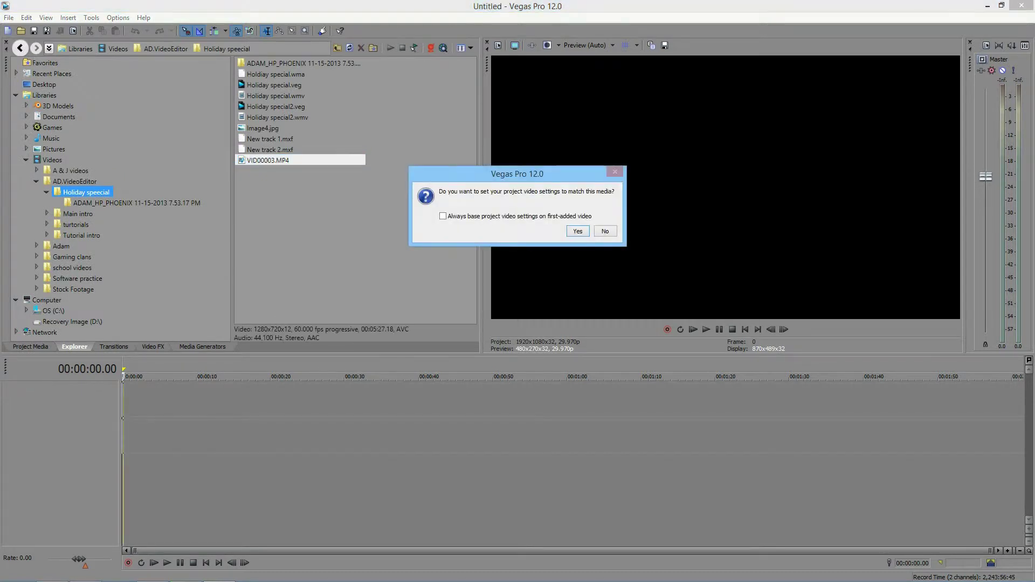
key("Return")
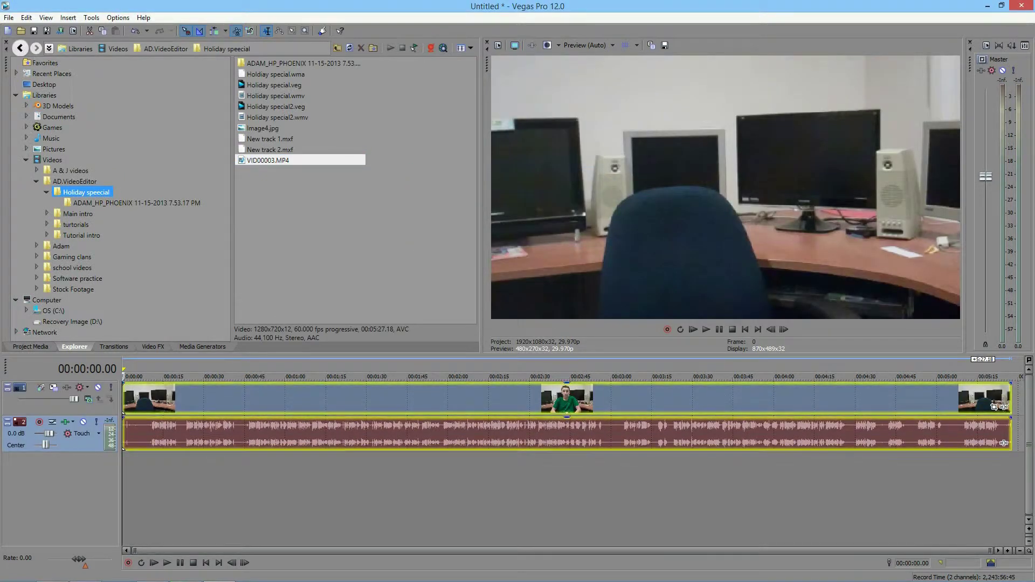
left_click_drag(1010, 402, 264, 402)
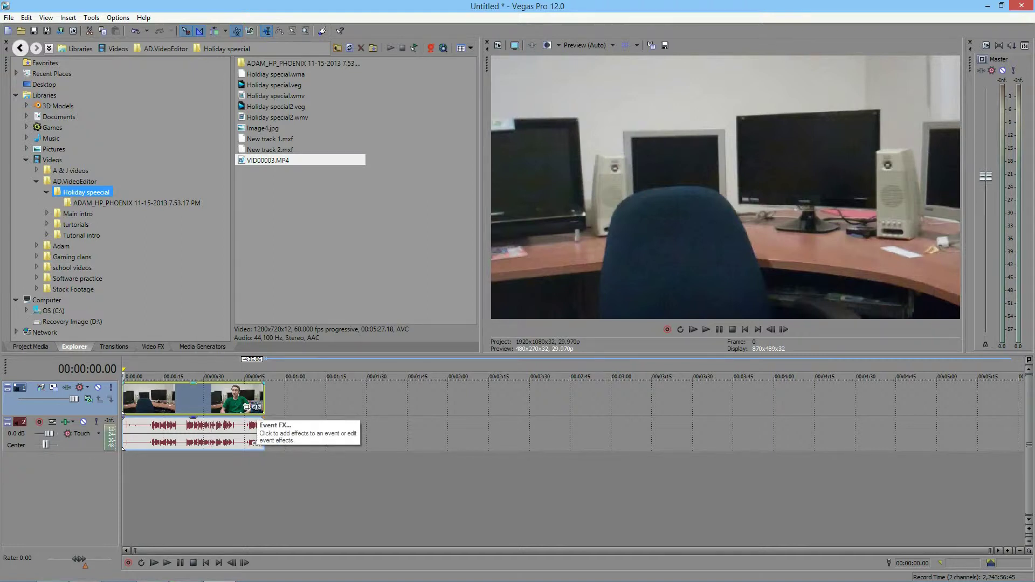
Step: Add Sony Bump Map to the VID00003 clip from its Event FX plug-in chooser
left_click(256, 408)
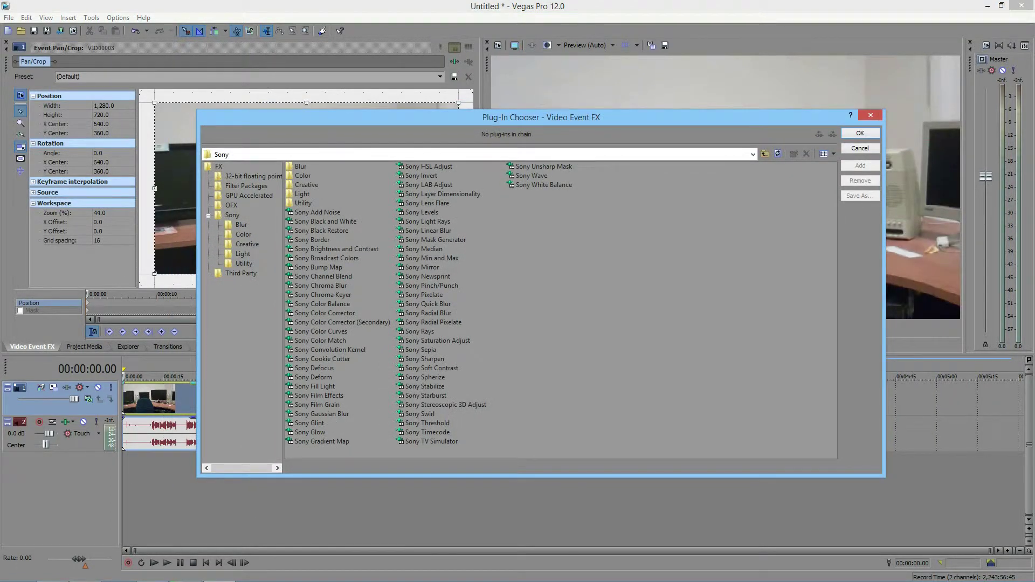
left_click(319, 267)
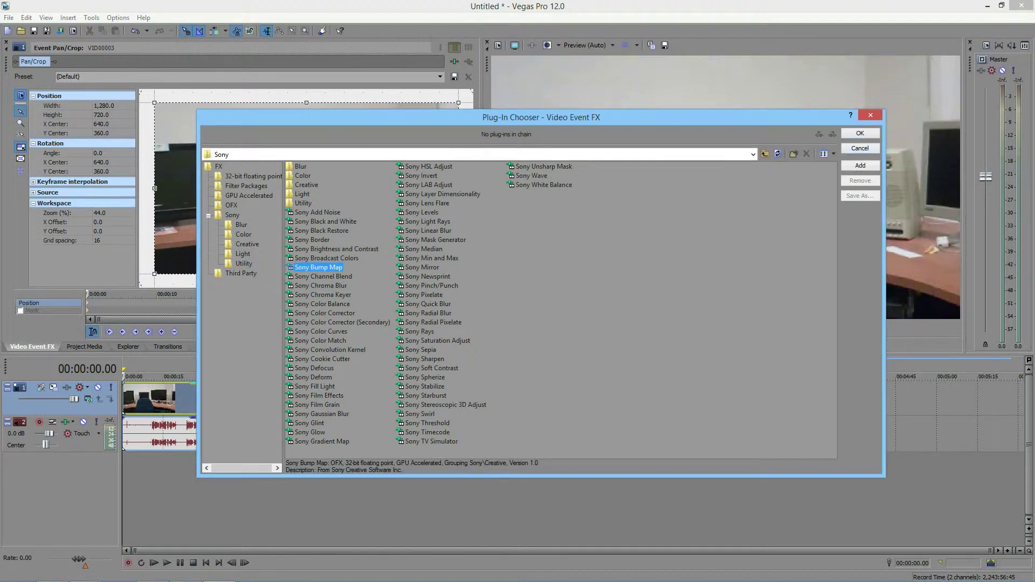
double_click(318, 268)
left_click(860, 133)
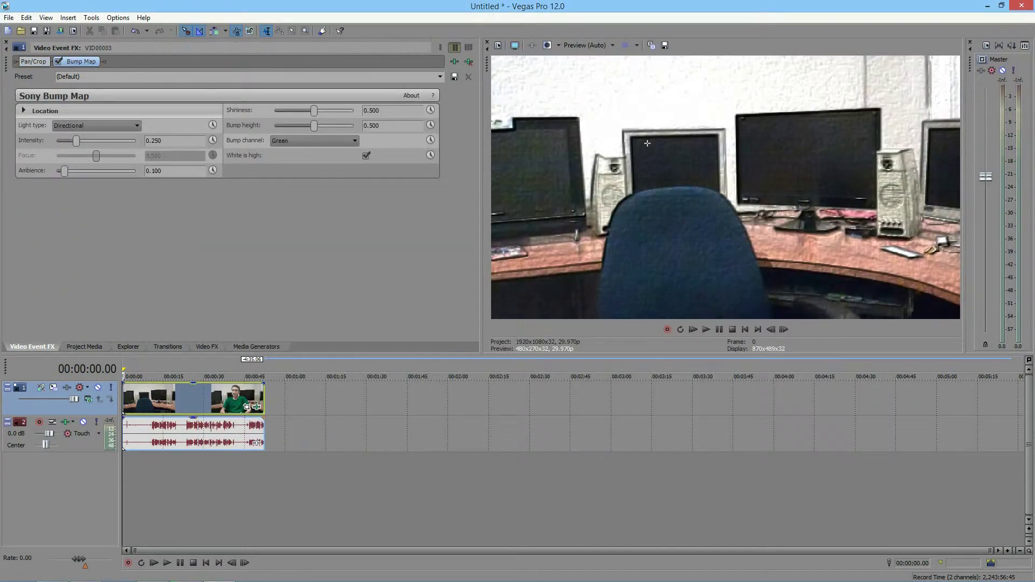
left_click(58, 61)
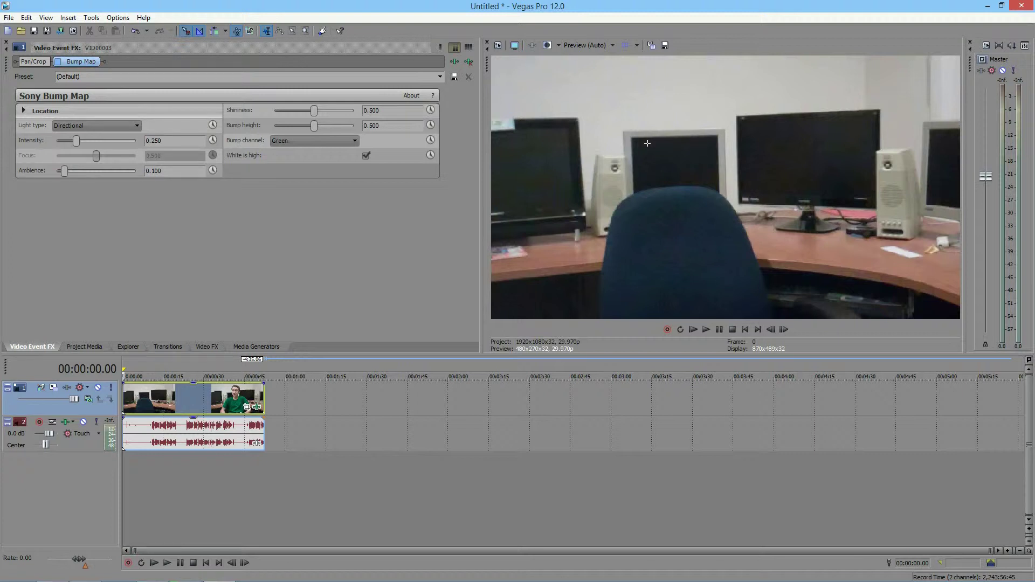
left_click(58, 61)
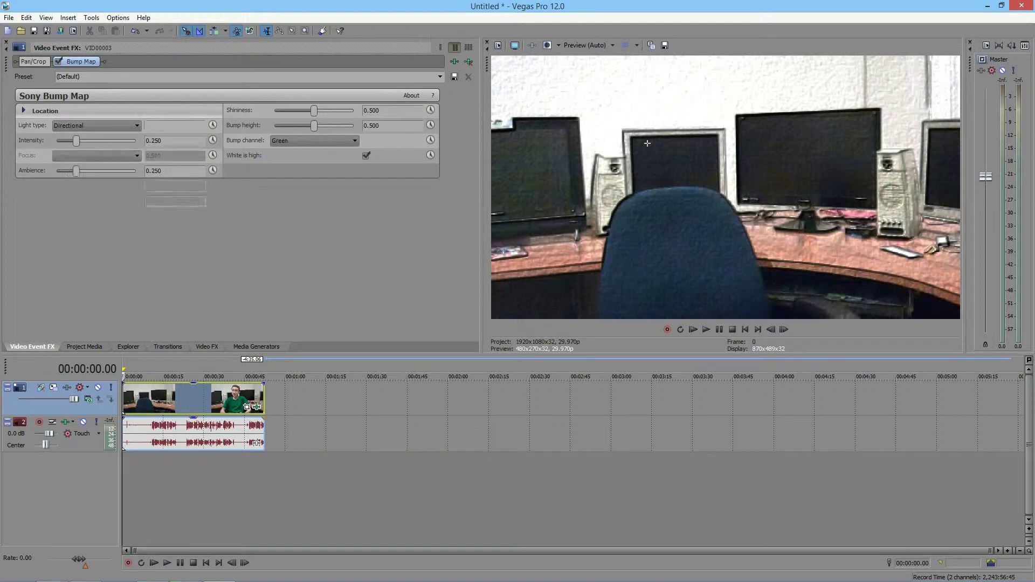
Step: Expand Location > Source and drag the light source to -1.636, -1.719, 3.101
left_click(23, 111)
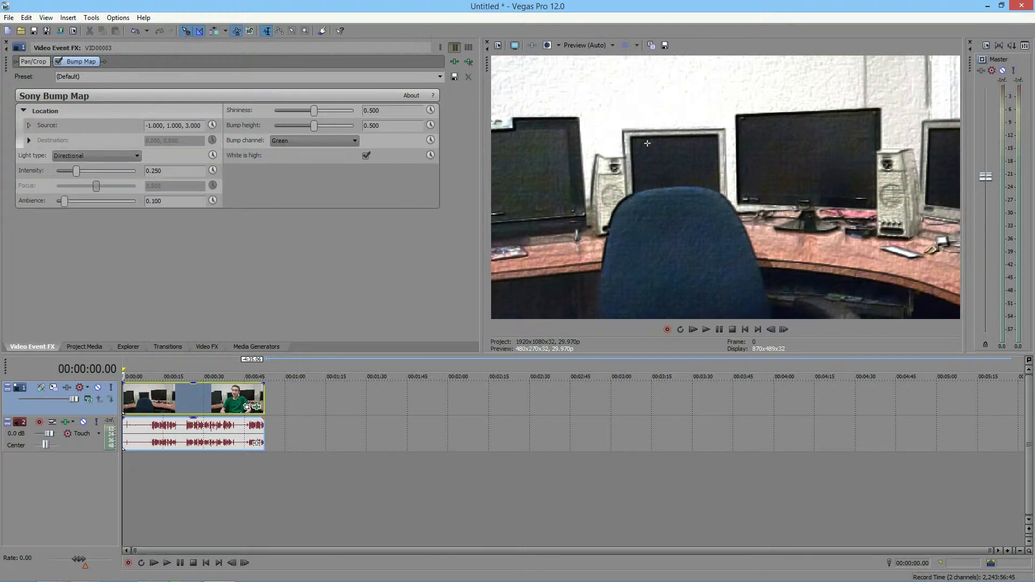
left_click(29, 125)
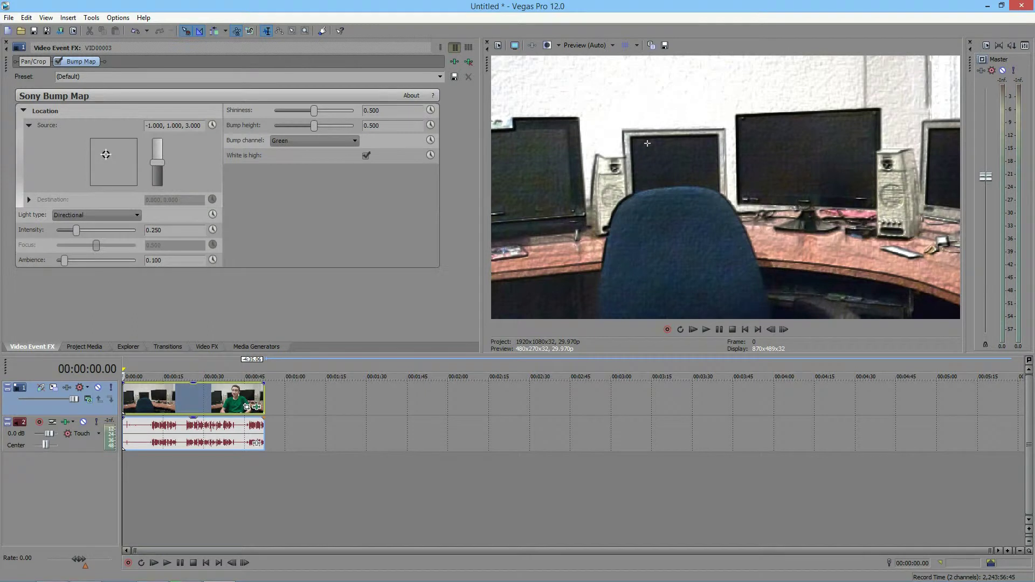
left_click_drag(106, 155, 109, 181)
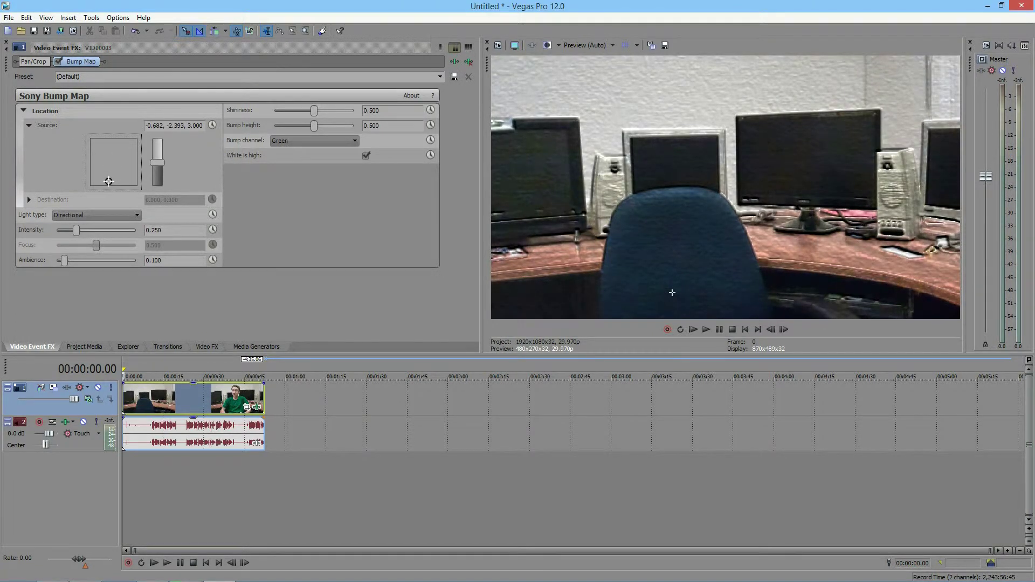
left_click_drag(109, 181, 106, 149)
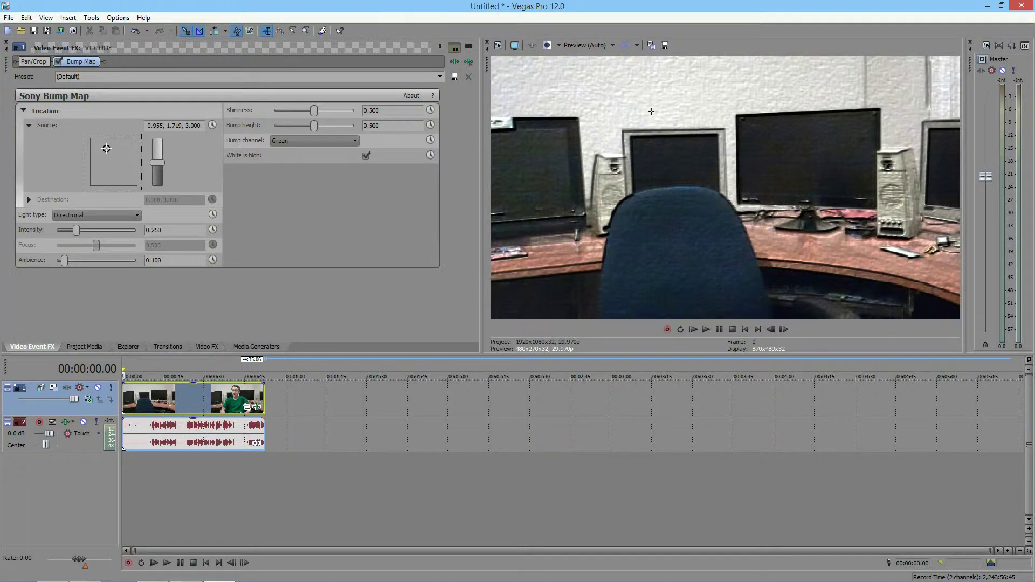
left_click_drag(106, 148, 94, 185)
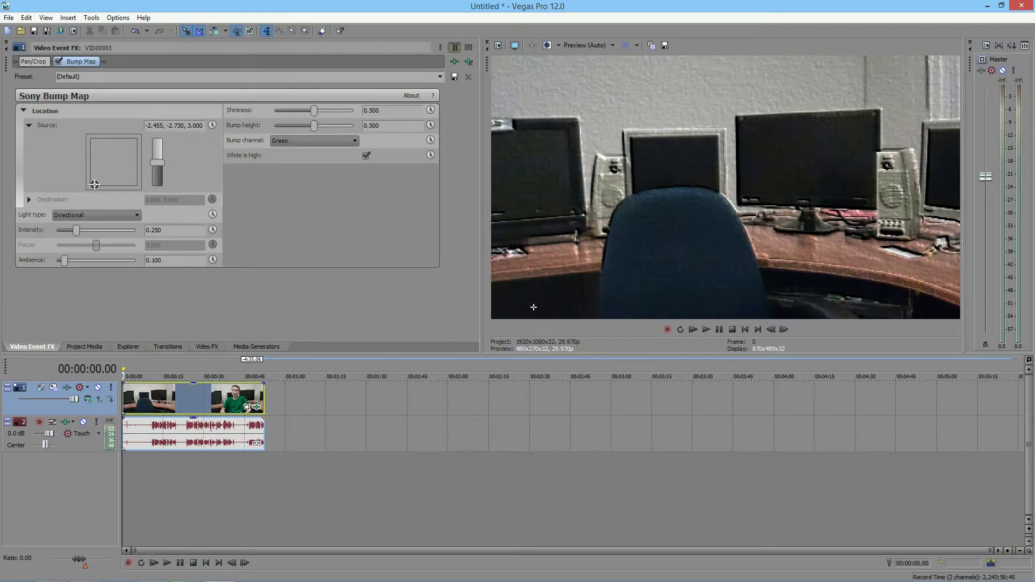
mouse_move(94, 185)
left_mouse_down()
mouse_move(106, 166)
mouse_move(101, 175)
mouse_move(158, 154)
mouse_move(157, 186)
mouse_move(158, 162)
left_mouse_up()
left_click(157, 162)
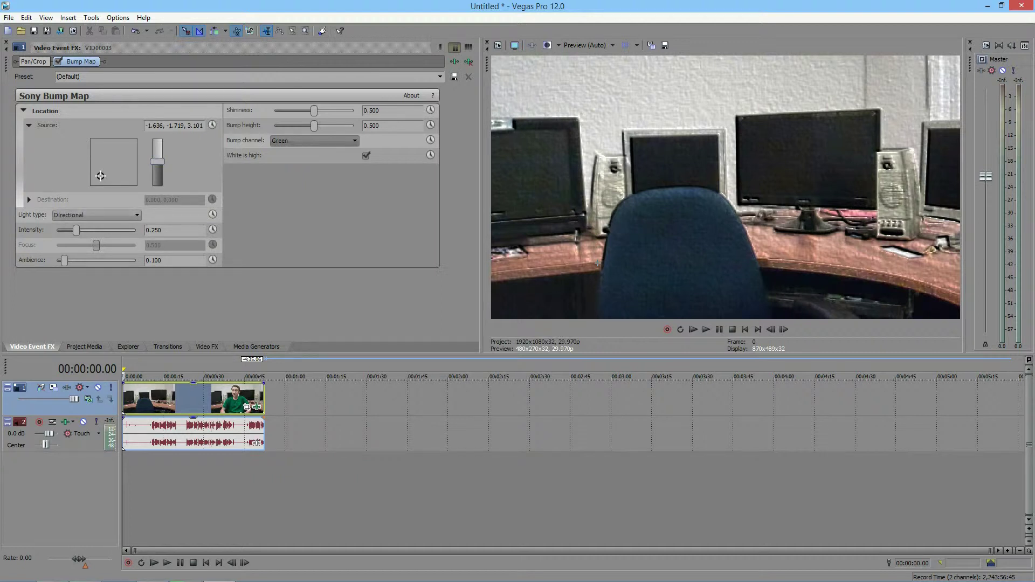
left_click(97, 215)
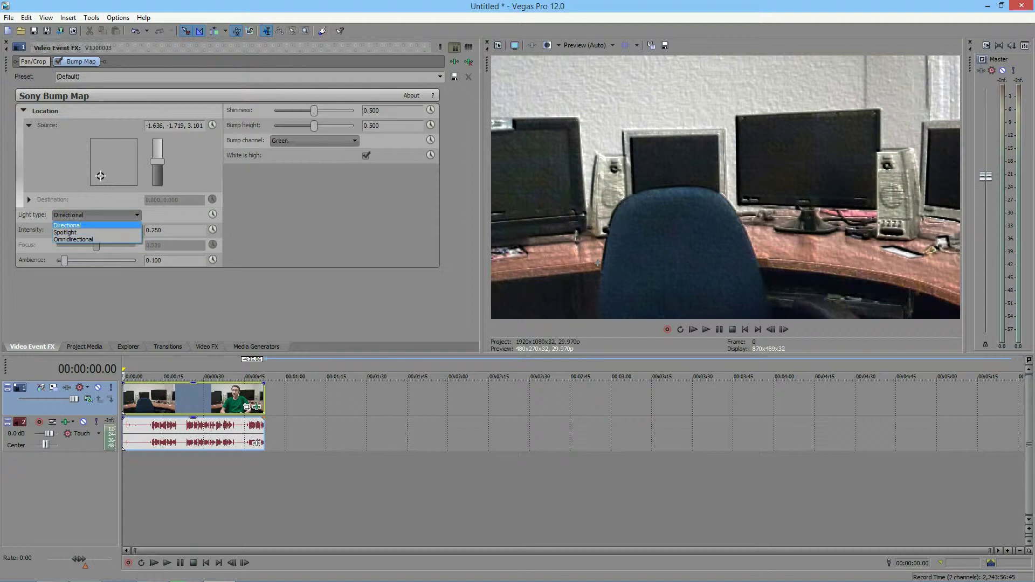
key("Return")
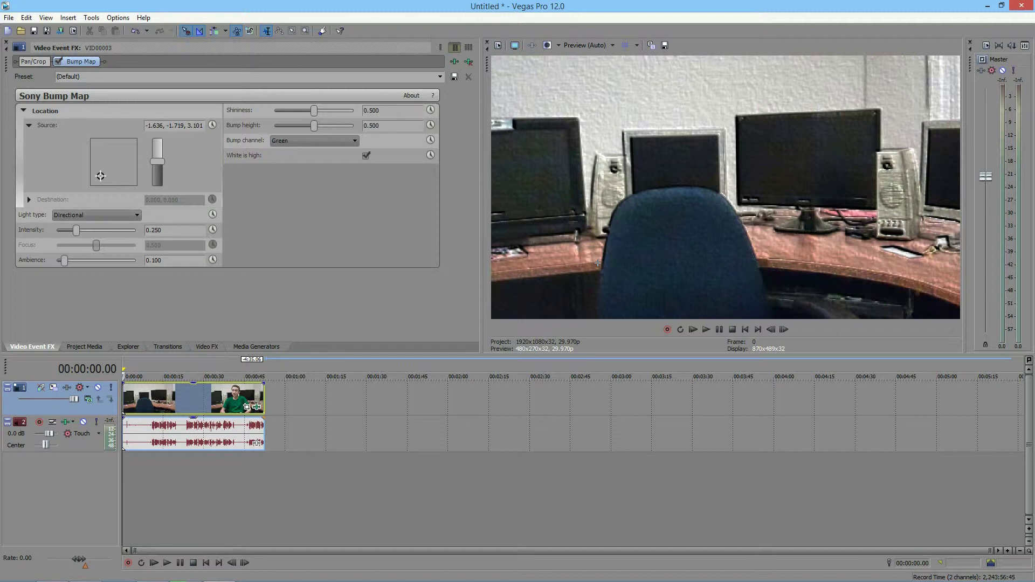
Step: Set bump map Intensity to 0.265 and, after testing its range, Ambience to 0.136
mouse_move(76, 230)
left_mouse_down()
mouse_move(136, 231)
mouse_move(57, 230)
mouse_move(77, 231)
left_mouse_up()
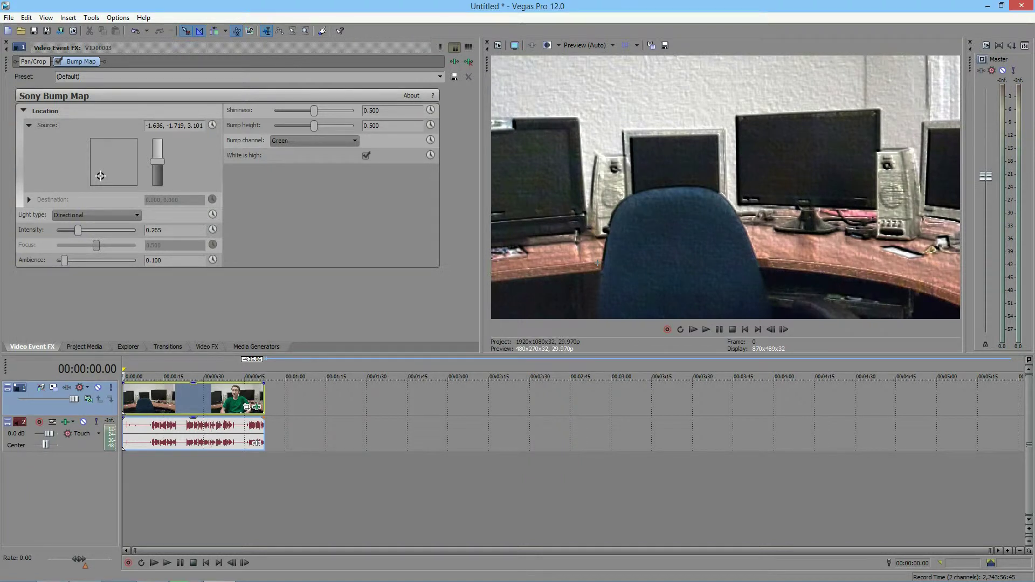
left_click_drag(64, 261, 127, 261)
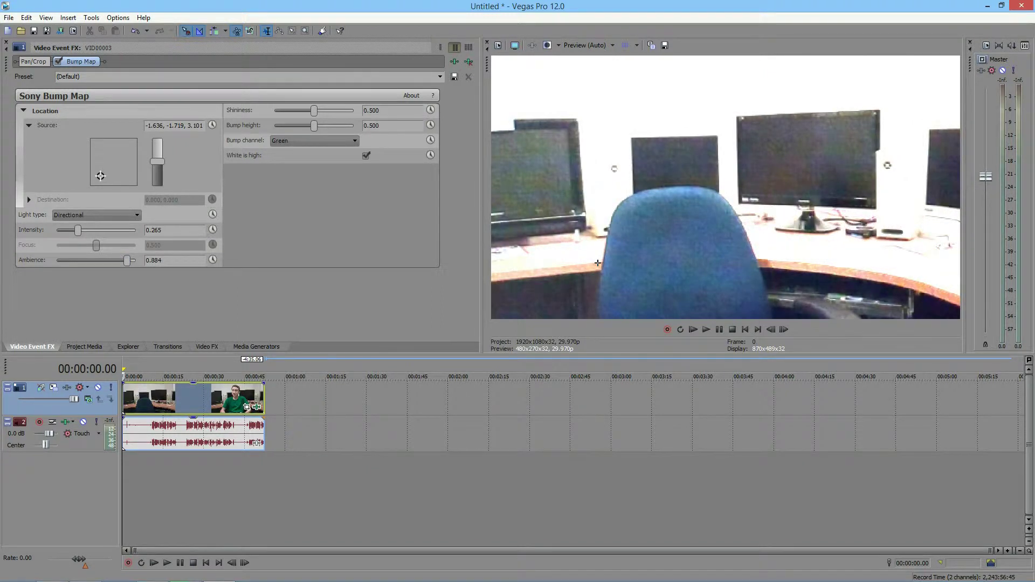
left_click_drag(127, 260, 57, 260)
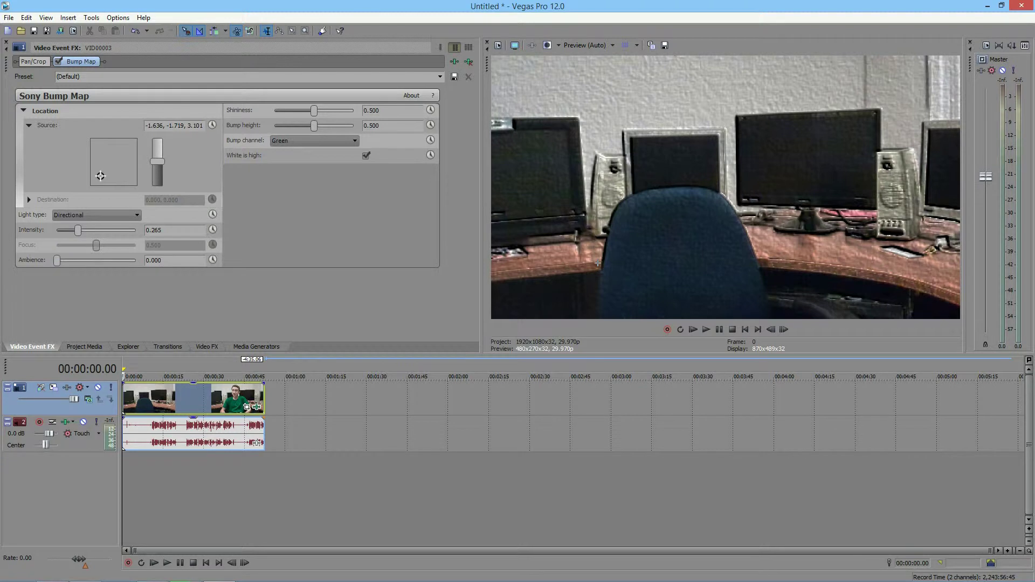
mouse_move(56, 260)
left_mouse_down()
mouse_move(106, 261)
mouse_move(67, 260)
left_mouse_up()
Step: Sweep Shininess from maximum to zero, then settle it at 0.517
left_click_drag(314, 110, 353, 110)
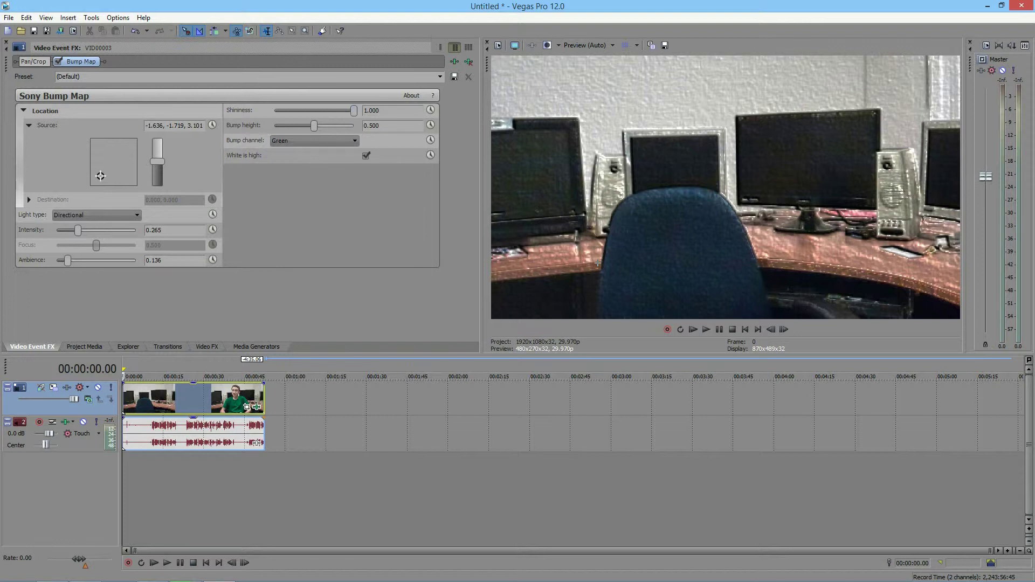
left_click_drag(354, 110, 274, 110)
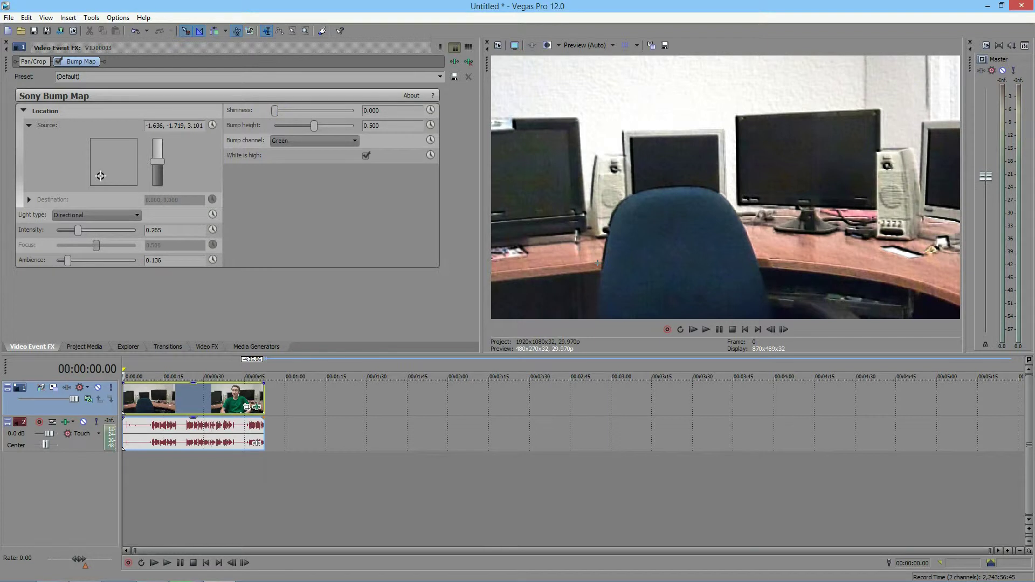
left_click_drag(275, 110, 312, 125)
Step: Lower Bump height, then raise it to 0.701
left_click_drag(312, 125, 275, 125)
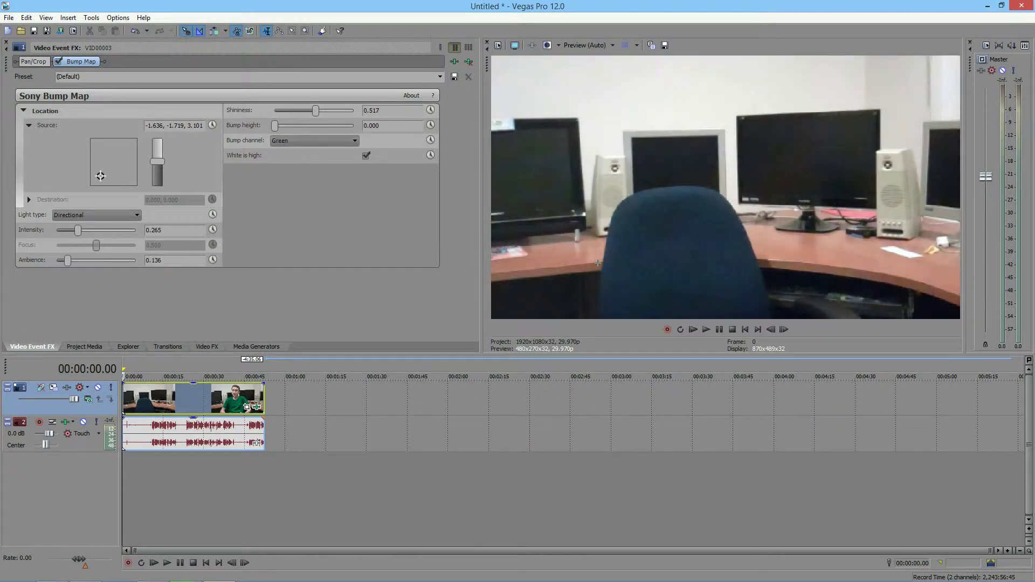
left_click_drag(275, 125, 330, 125)
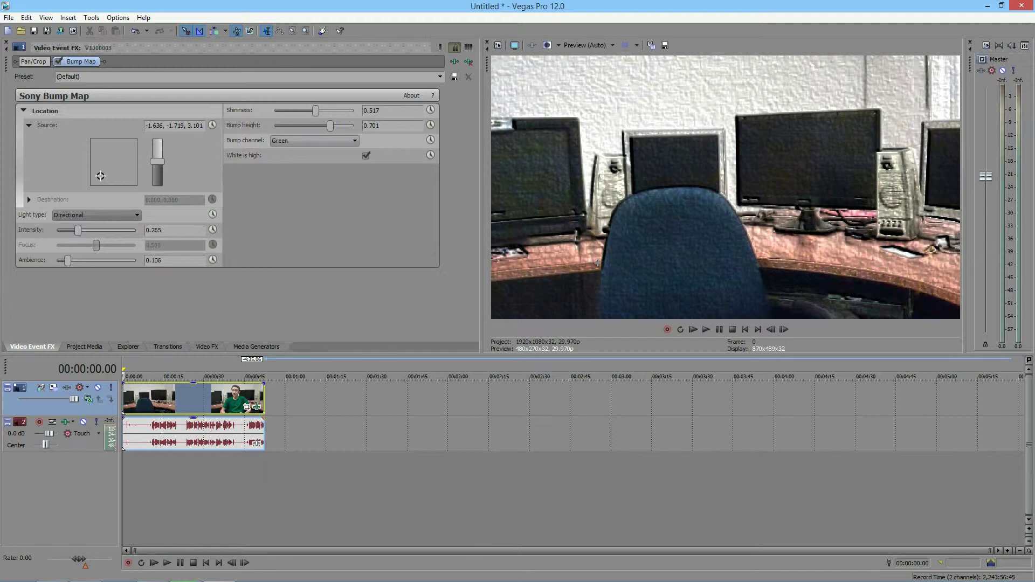
Step: Cycle the Bump channel through Red, Alpha and Blue to compare the relief
left_click(313, 140)
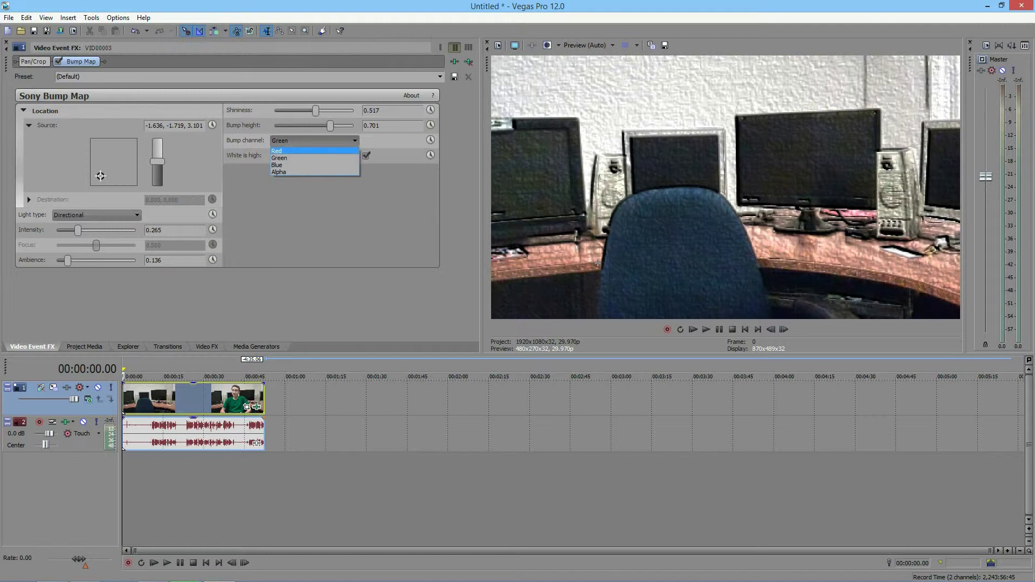
key("Return")
key("alt+Down")
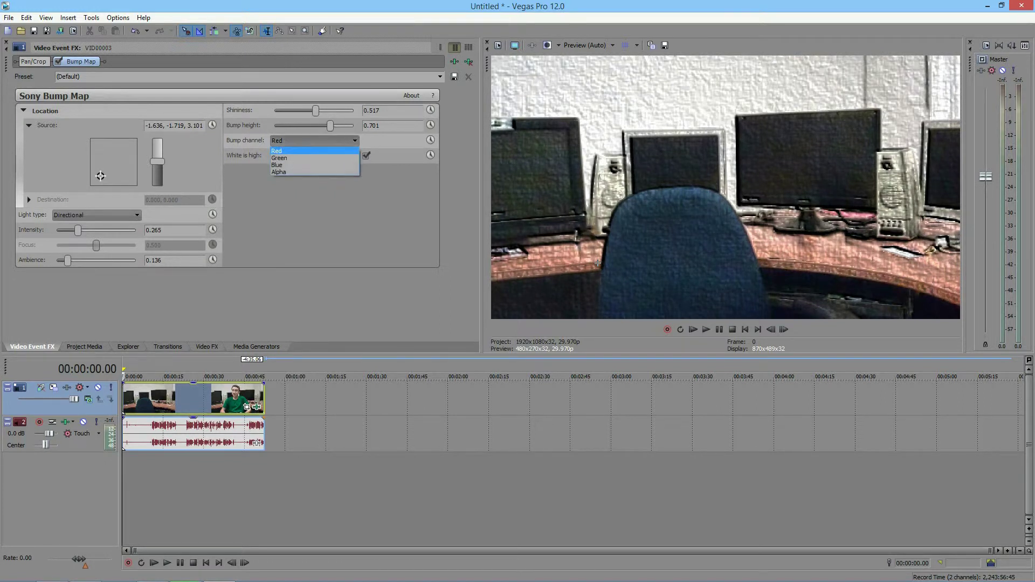
key("Down")
key("Down")
key("Down")
key("Return")
key("alt+Down")
key("Up")
key("Return")
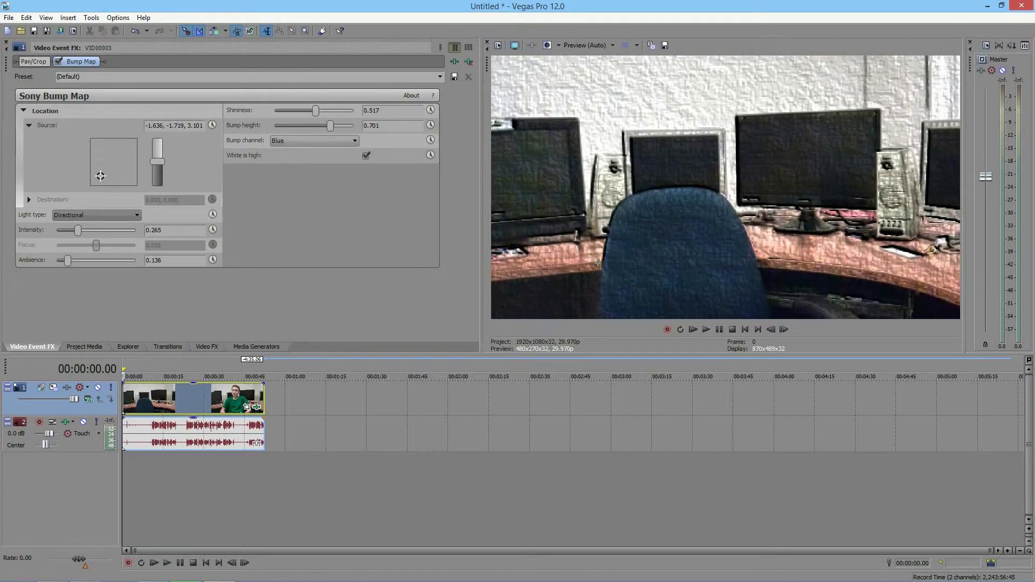
Step: Try the Alpha channel again, then settle on Green for the bump
key("alt+Down")
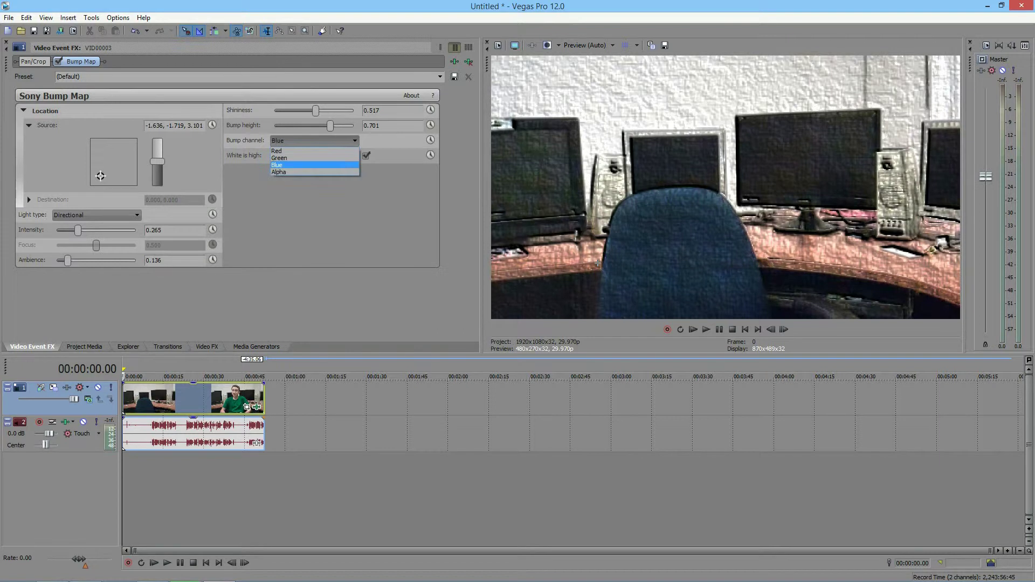
key("Down")
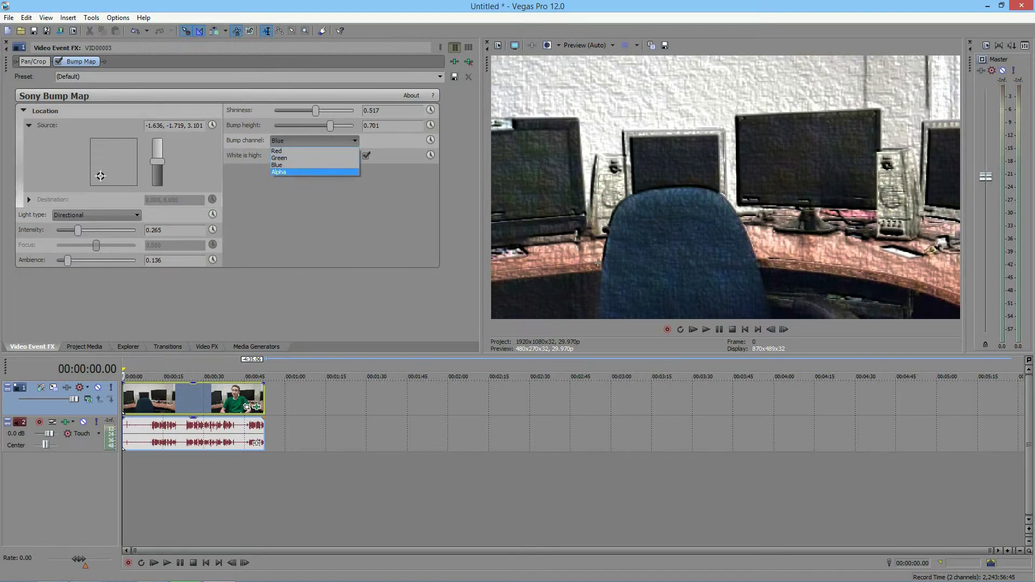
key("Return")
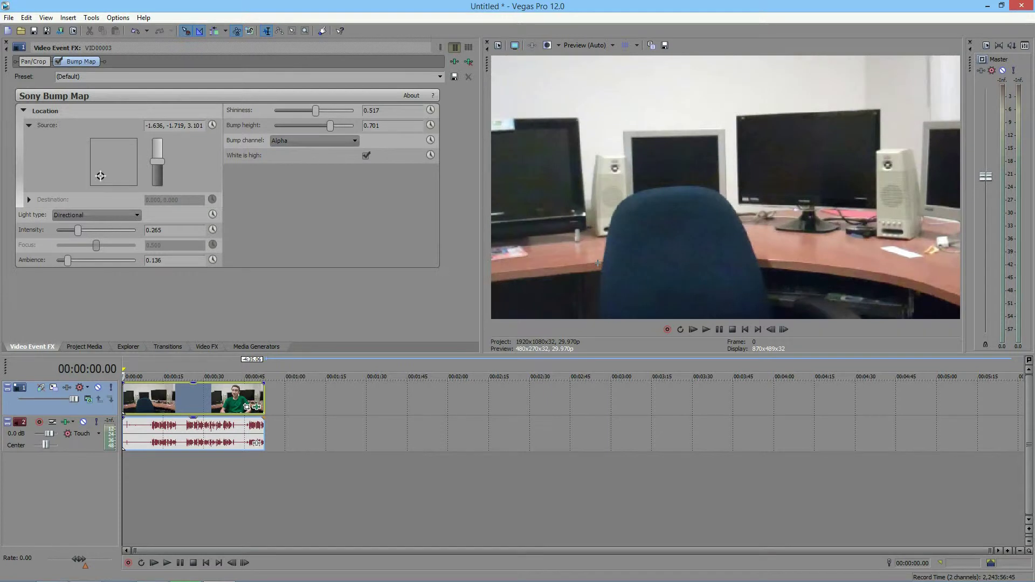
key("alt+Down")
key("Up")
key("Up")
key("Return")
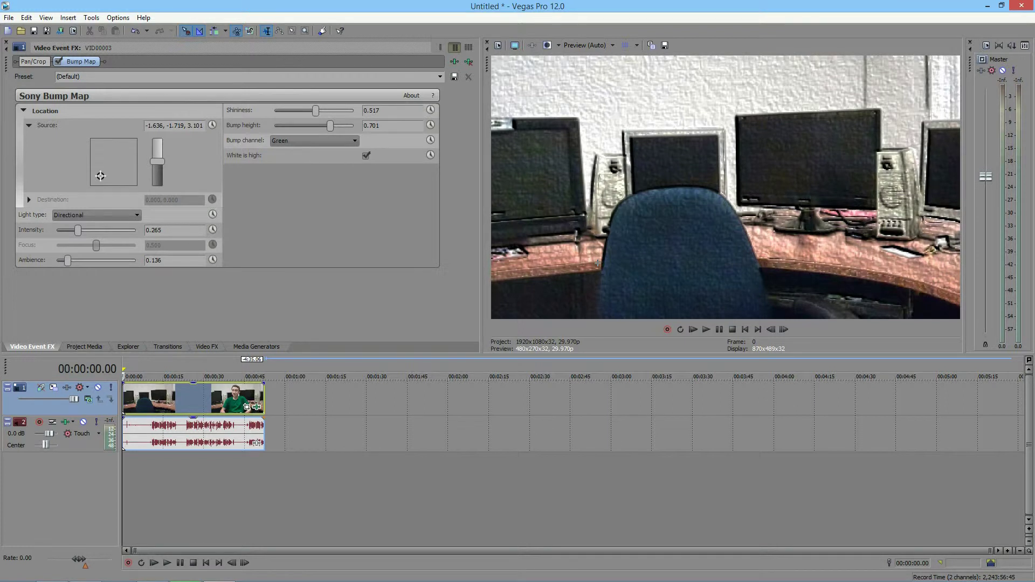
key("Tab")
left_click(366, 156)
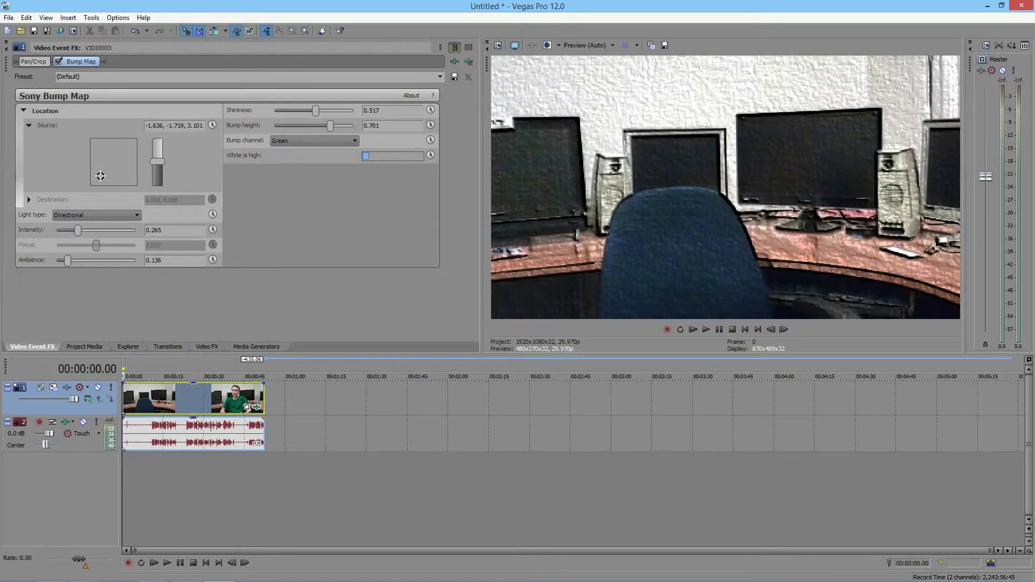
left_click(366, 155)
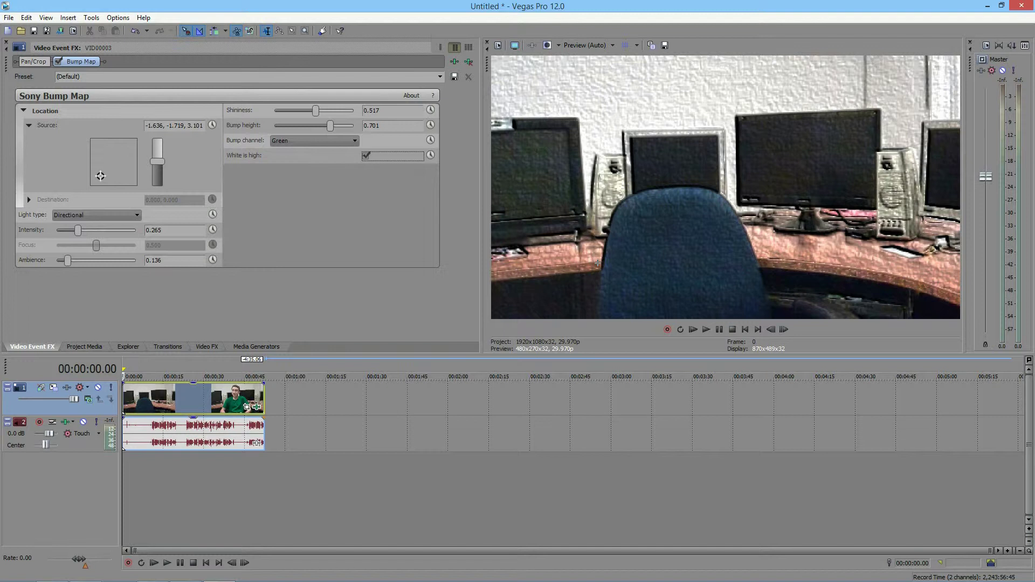
Step: Switch Light type to Spotlight and expand its Destination settings
left_click(96, 215)
left_click(64, 232)
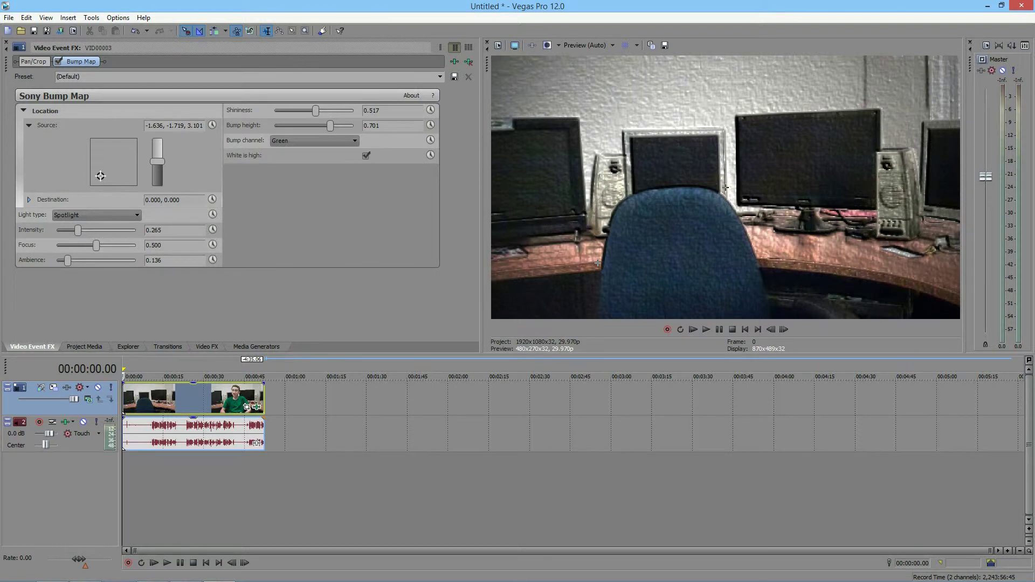
left_click(29, 199)
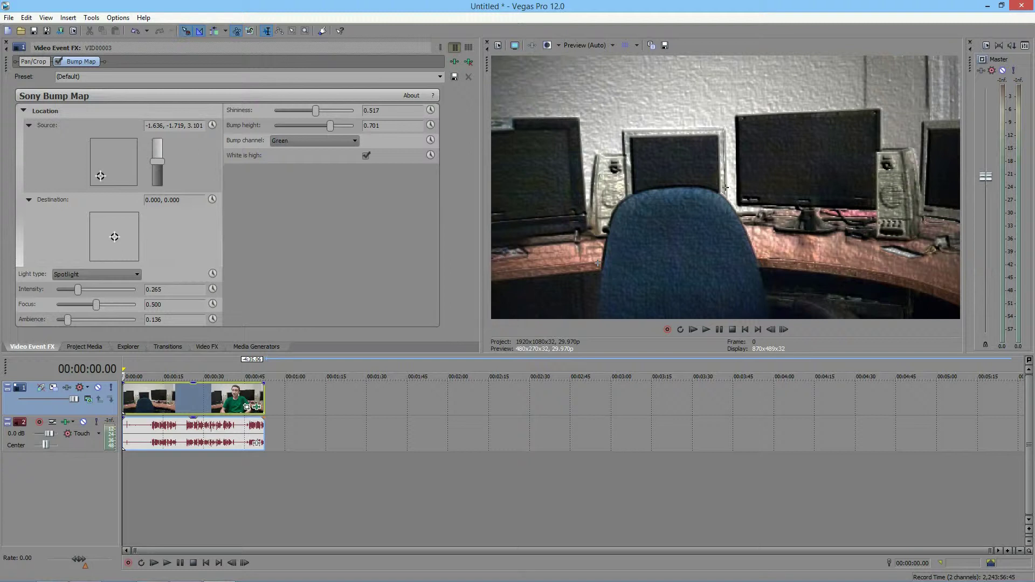
Step: Place the spotlight source at -0.068, -0.169, 3.101, aimed at -0.196, -0.065
left_click_drag(100, 175, 90, 138)
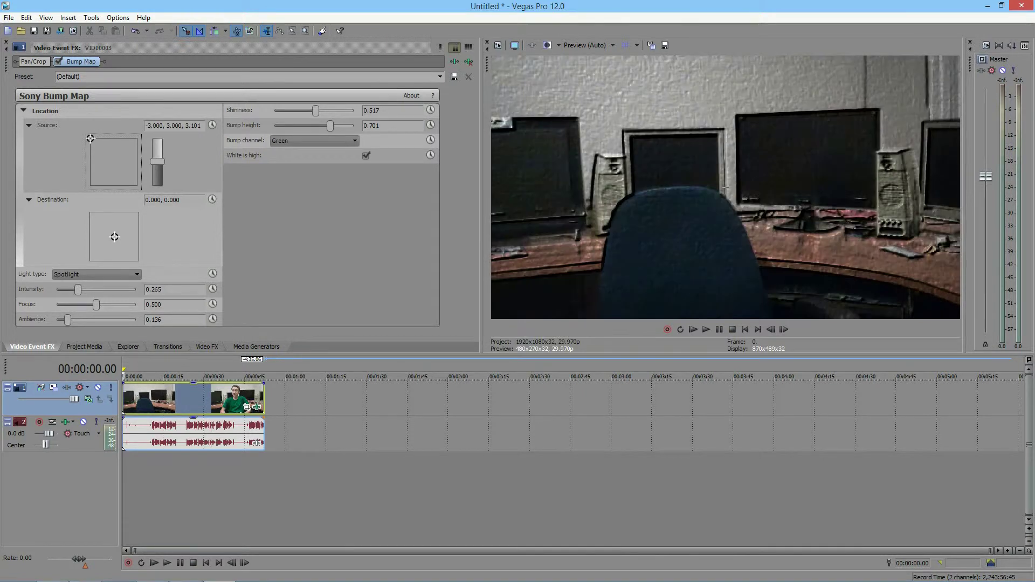
left_click_drag(90, 138, 138, 139)
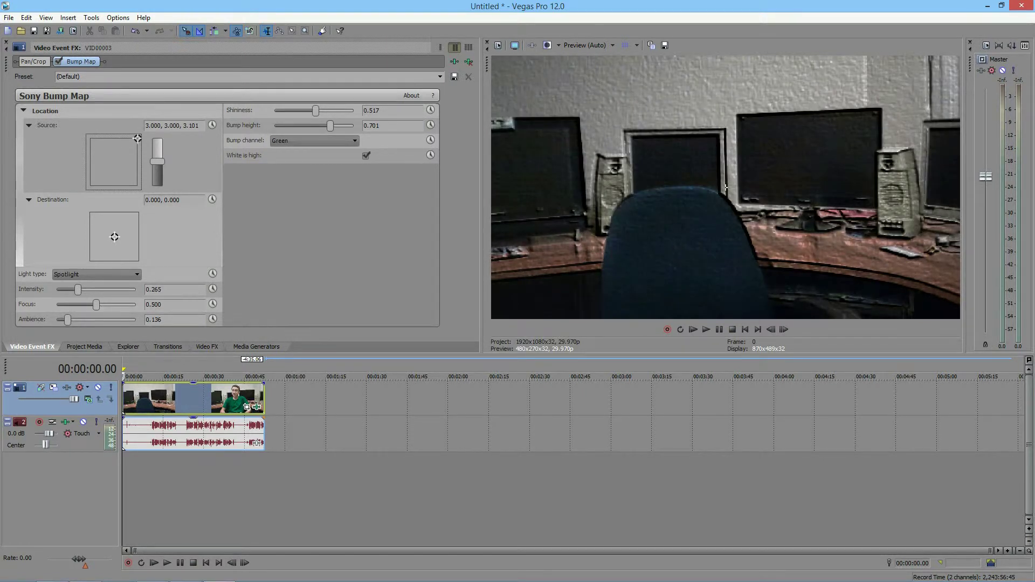
left_click(117, 227)
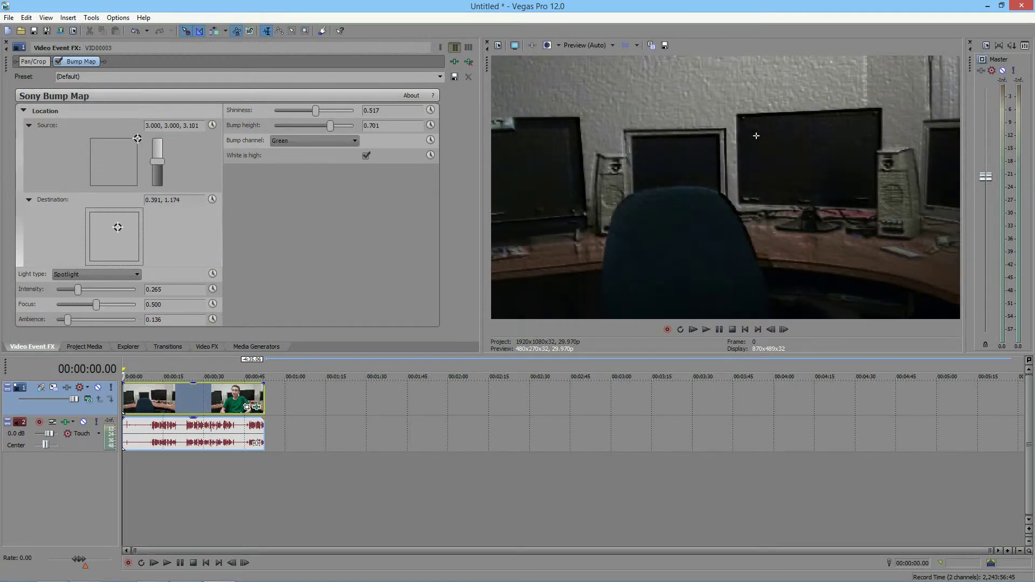
left_click_drag(118, 227, 90, 261)
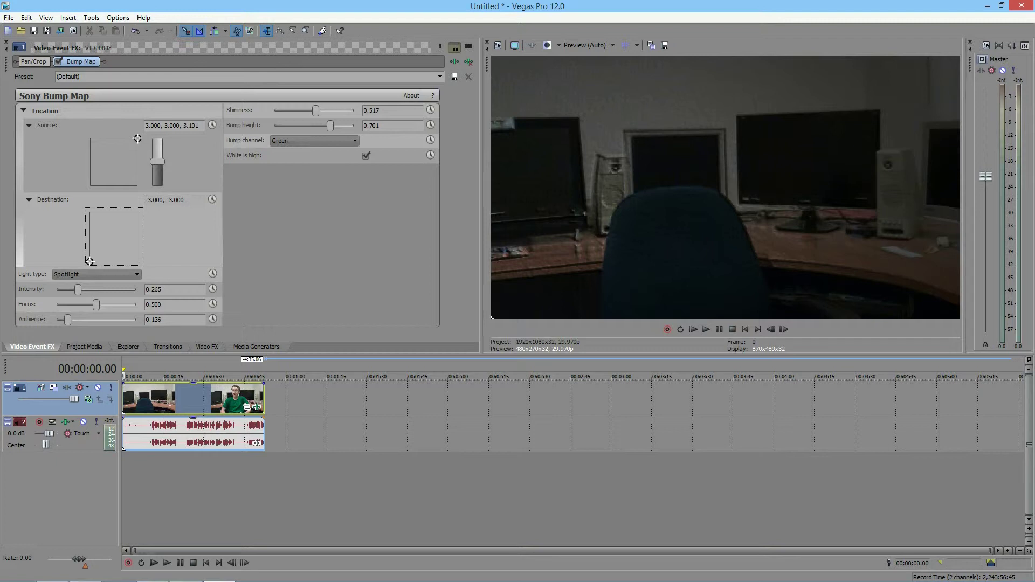
left_click_drag(89, 262, 113, 237)
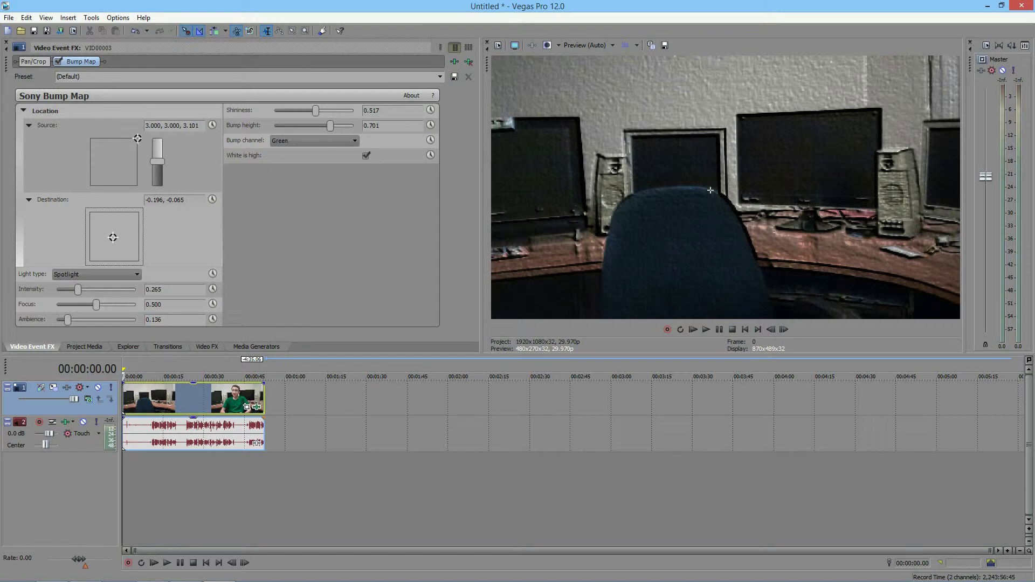
left_click_drag(138, 139, 113, 164)
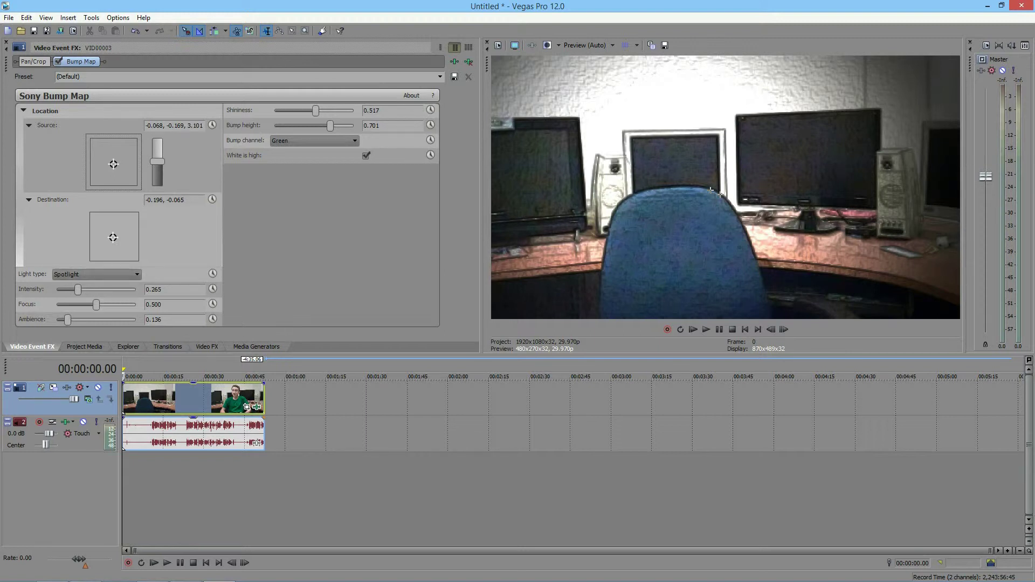
Step: Set spotlight Intensity 0.497, Focus 0.238, Ambience 0.122, Shininess 0.408 and Bump height 0.816
left_click_drag(78, 289, 102, 305)
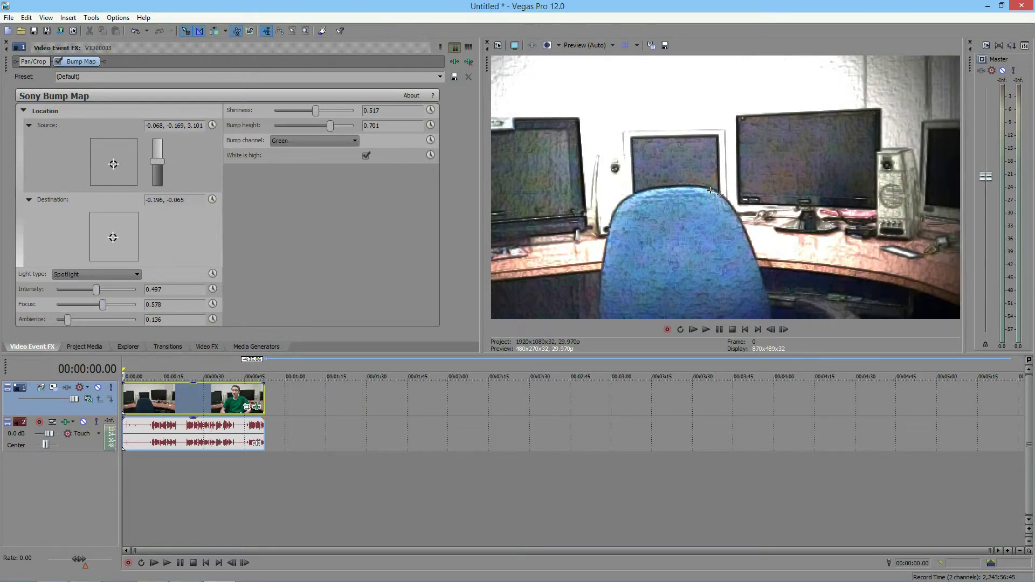
left_click_drag(102, 305, 75, 305)
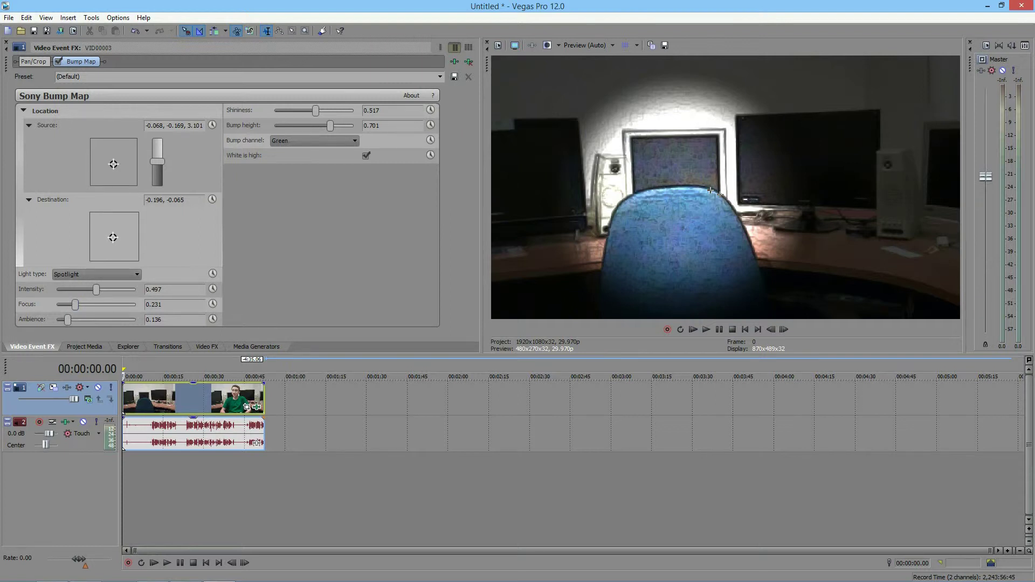
left_click_drag(75, 304, 135, 305)
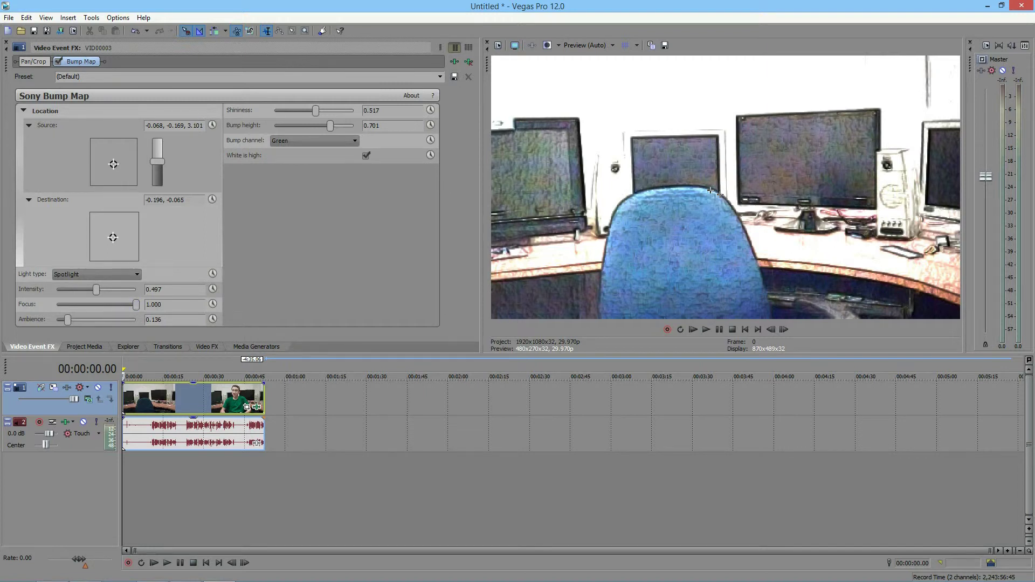
left_click_drag(136, 305, 75, 305)
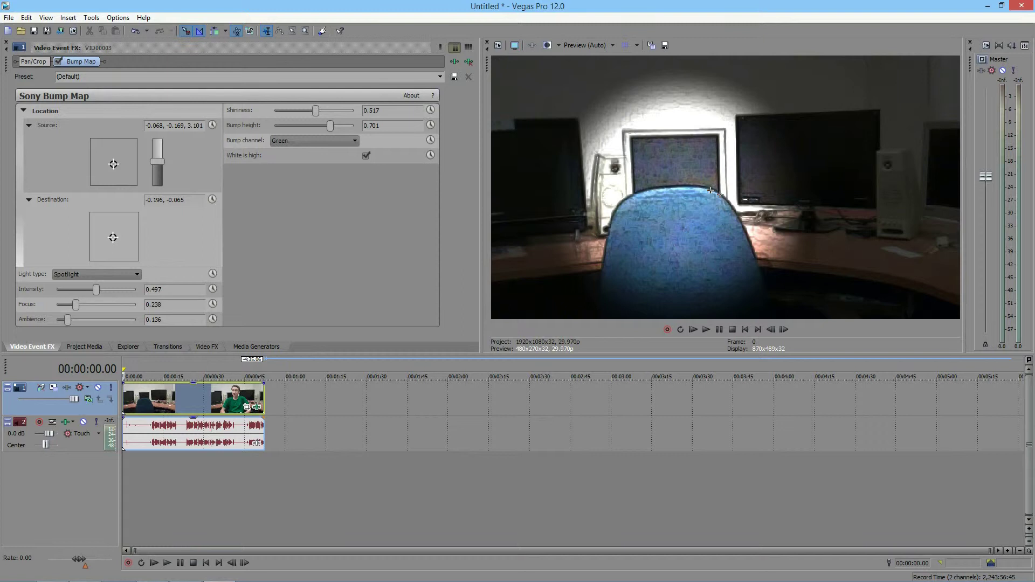
mouse_move(67, 320)
left_mouse_down()
mouse_move(133, 320)
mouse_move(57, 320)
mouse_move(66, 320)
left_mouse_up()
left_click_drag(315, 111, 339, 126)
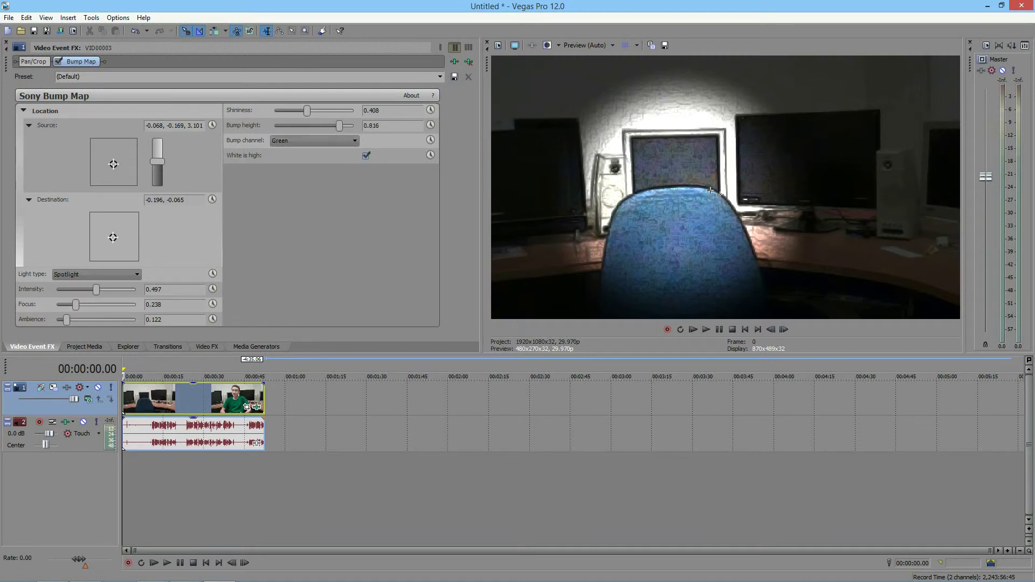
Step: Switch the light to Omnidirectional with Intensity 0.633 and Ambience 0.177
left_click(97, 274)
key("Return")
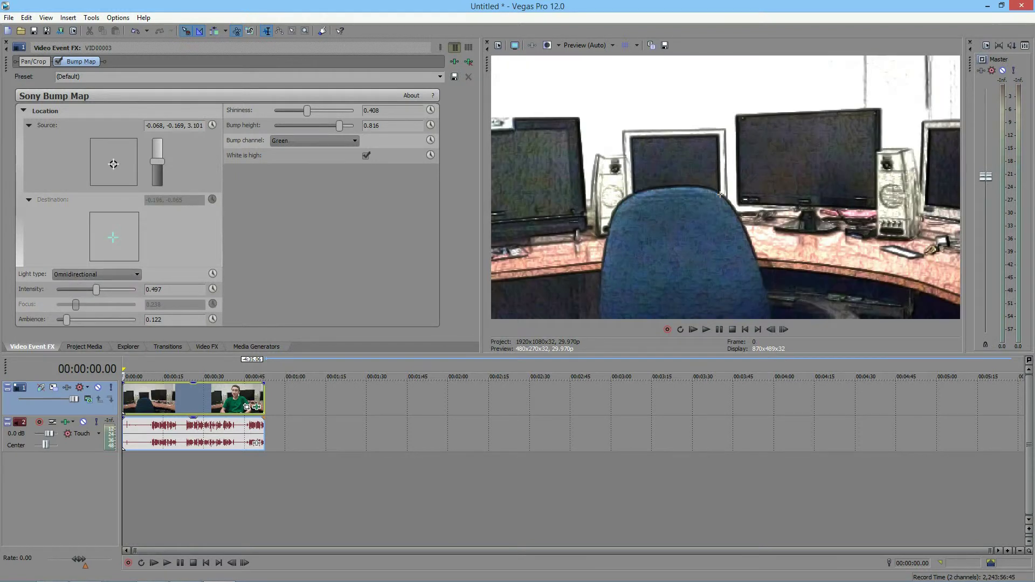
mouse_move(113, 164)
left_mouse_down()
mouse_move(138, 159)
mouse_move(108, 163)
mouse_move(101, 146)
mouse_move(122, 169)
mouse_move(103, 154)
mouse_move(102, 179)
mouse_move(112, 163)
left_mouse_up()
mouse_move(96, 290)
left_mouse_down()
mouse_move(129, 290)
mouse_move(107, 290)
left_mouse_up()
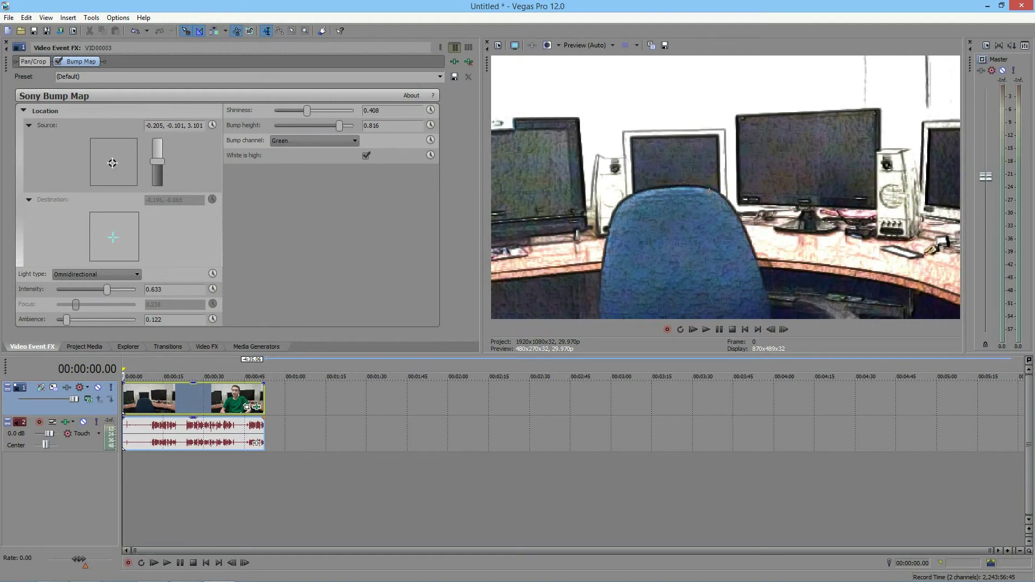
mouse_move(66, 320)
left_mouse_down()
mouse_move(135, 320)
mouse_move(71, 320)
left_mouse_up()
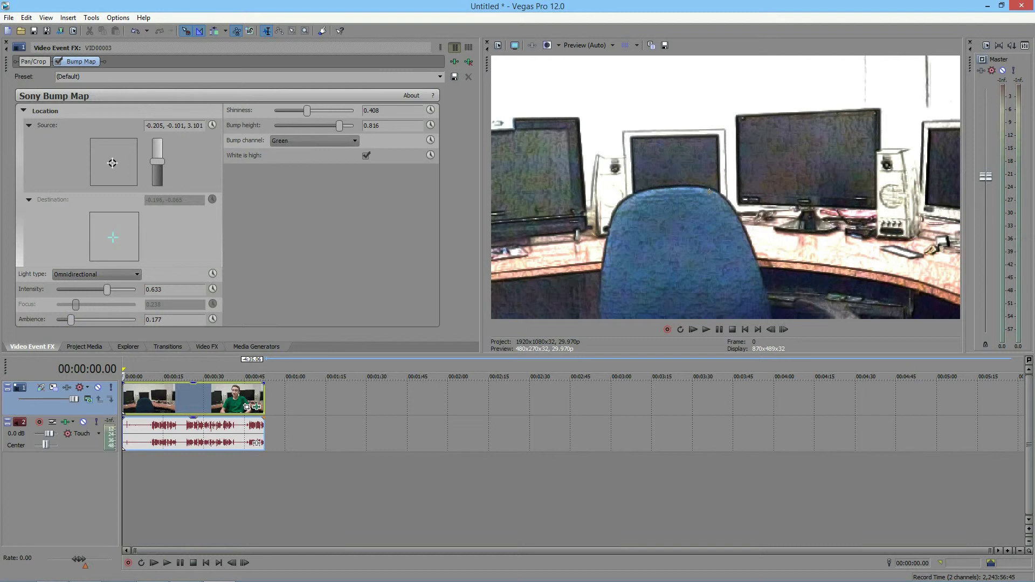
Step: Switch the bump map Light type to Directional to preview its effect
left_click(96, 275)
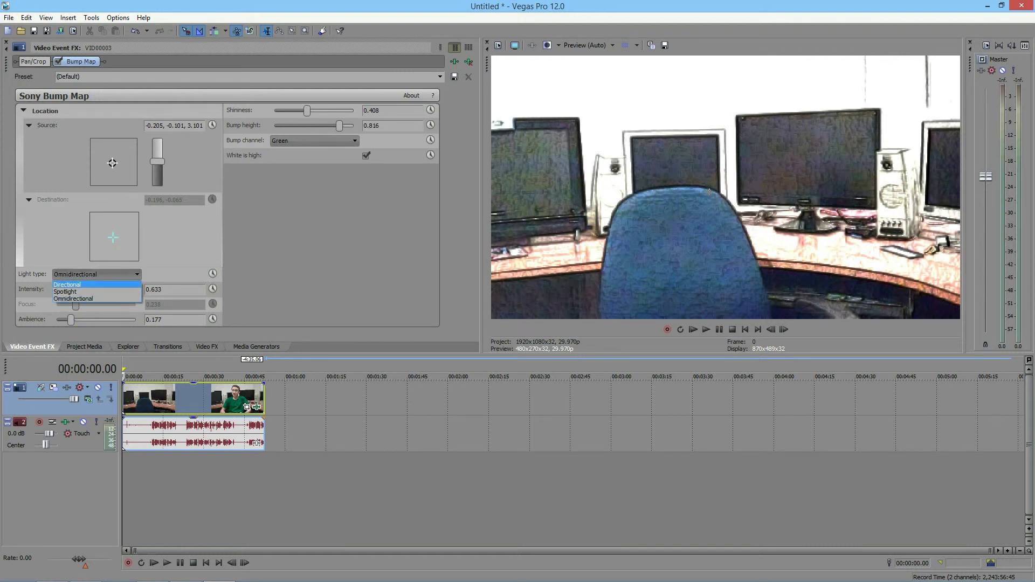
key("Return")
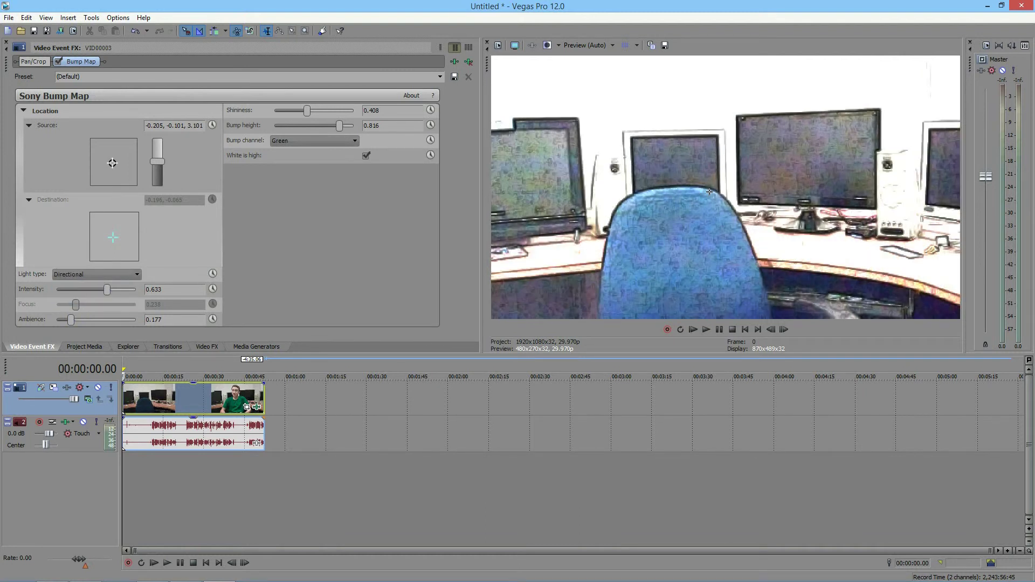
left_click(96, 274)
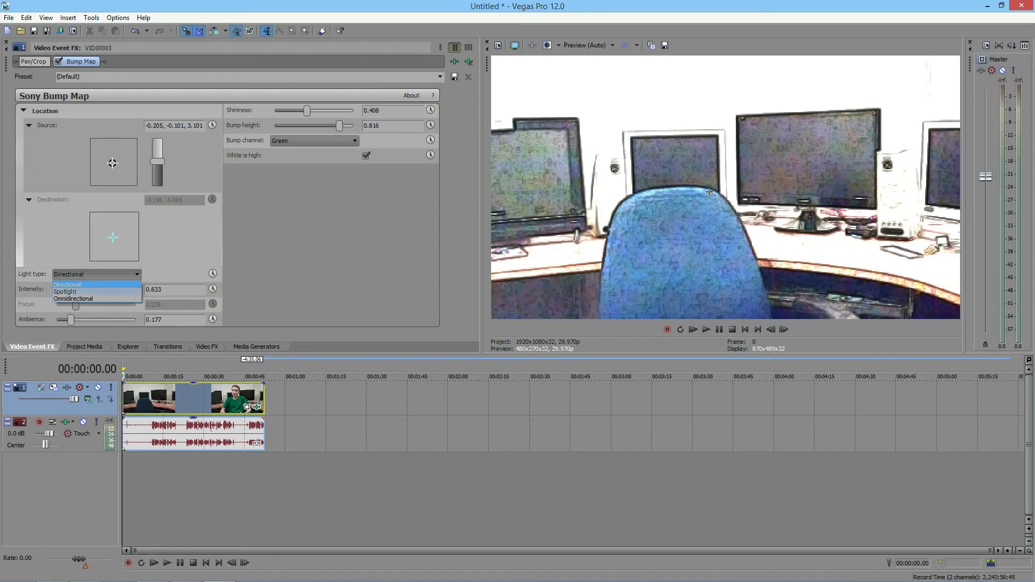
key("Return")
Step: Return to Omnidirectional lighting and move the light source to 0.477, -0.978, 3.101
key("alt+Down")
key("Down")
key("Down")
key("Return")
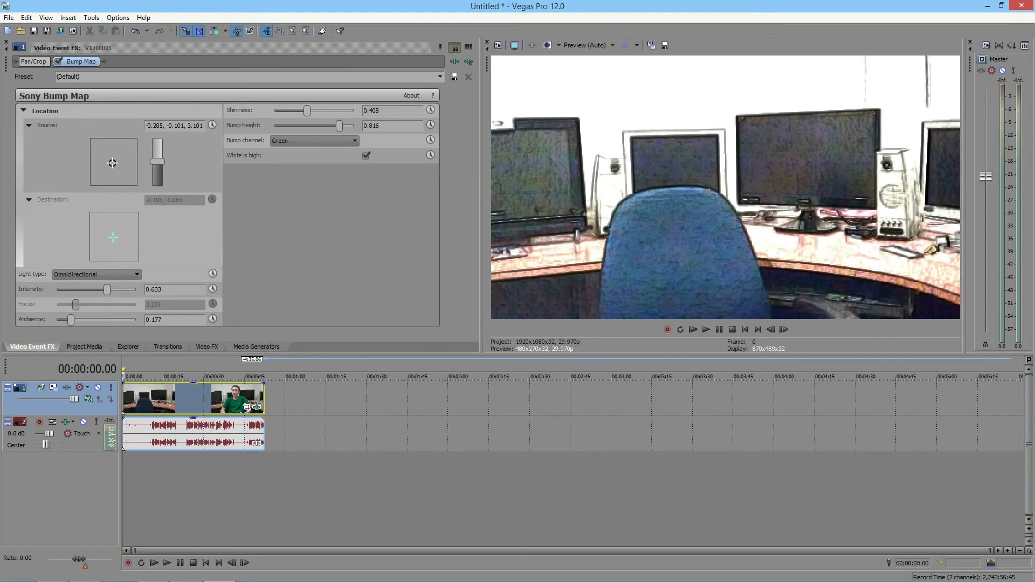
mouse_move(112, 163)
left_mouse_down()
mouse_move(137, 185)
mouse_move(117, 169)
left_mouse_up()
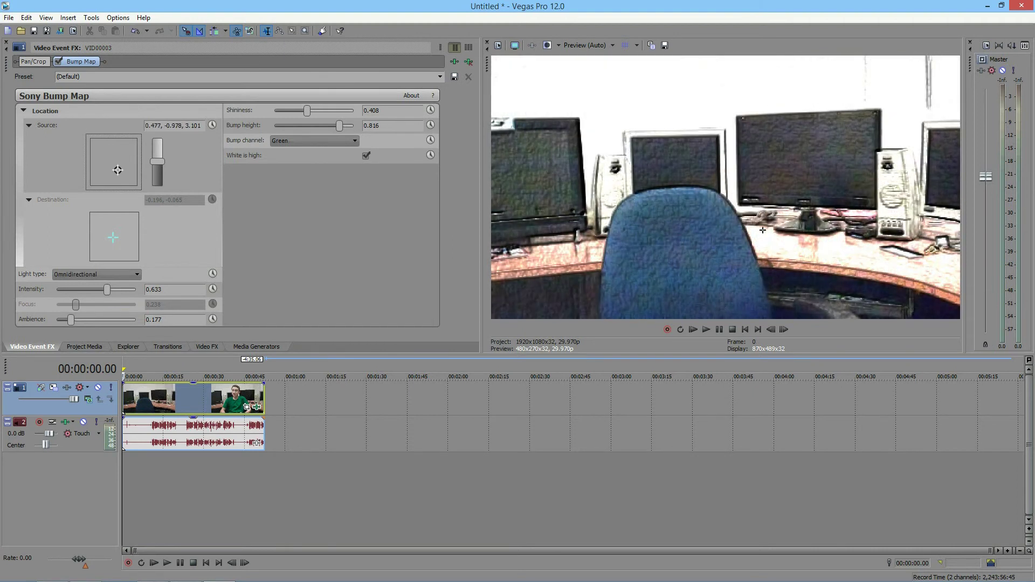